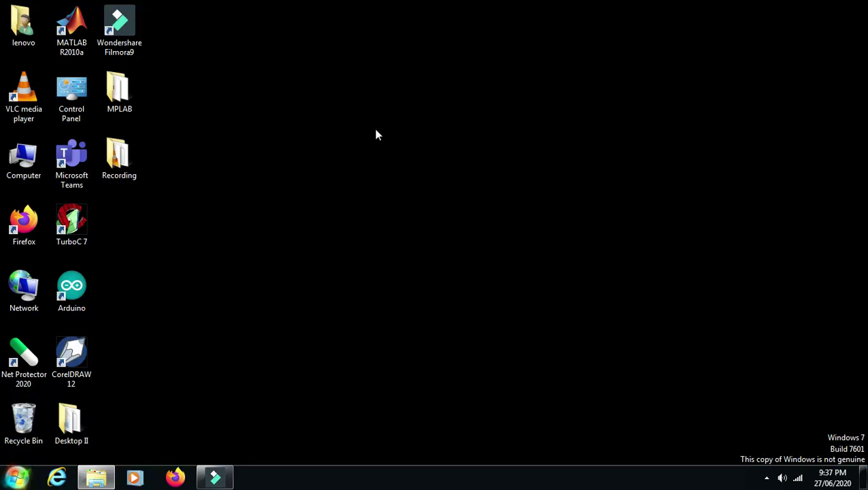
Step: Open the MPLAB folder on the desktop in a maximized window and launch the Install_MPLAB_8_30 application
{"action": "right_click", "coordinate": [375, 131]}
{"action": "left_click", "coordinate": [417, 197]}
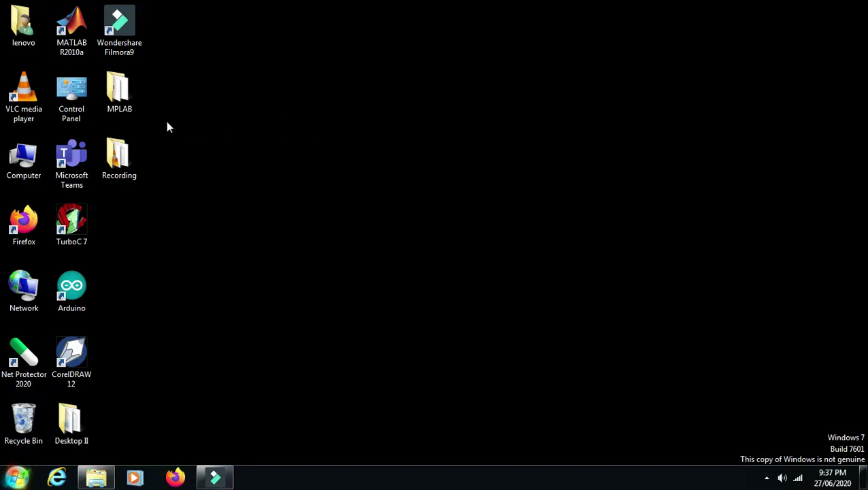
{"action": "left_click", "coordinate": [124, 98]}
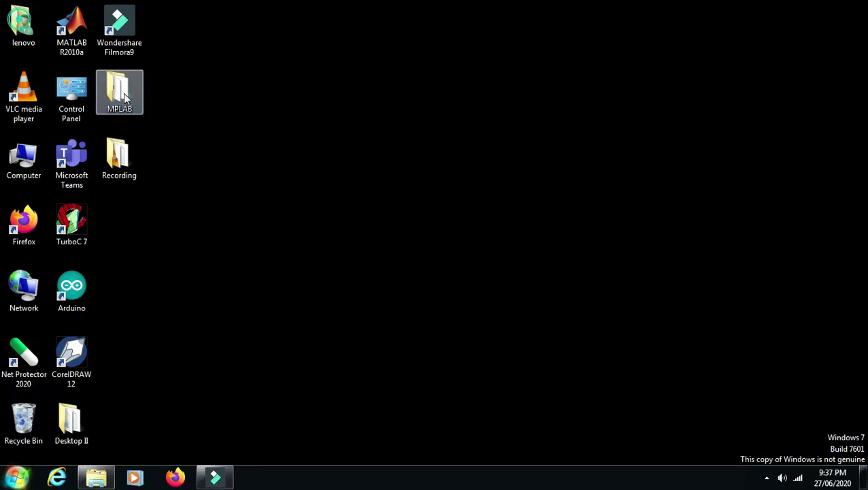
{"action": "double_click", "coordinate": [124, 99]}
{"action": "double_click", "coordinate": [324, 16]}
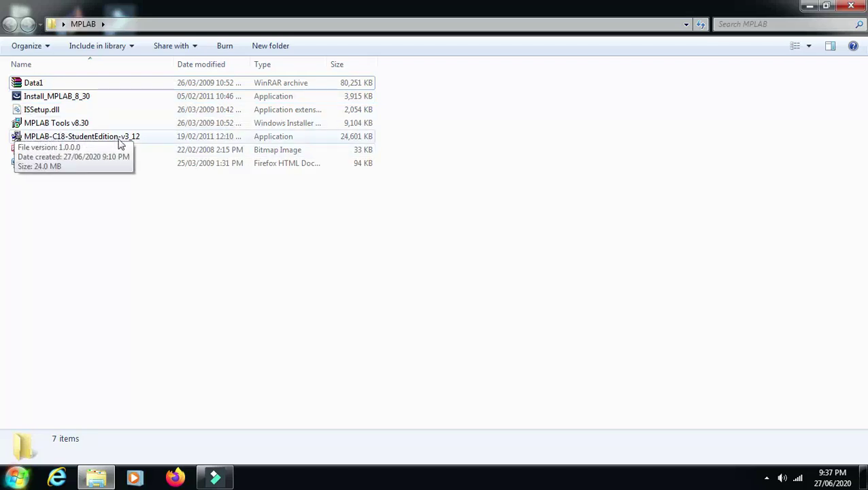
{"action": "double_click", "coordinate": [116, 102]}
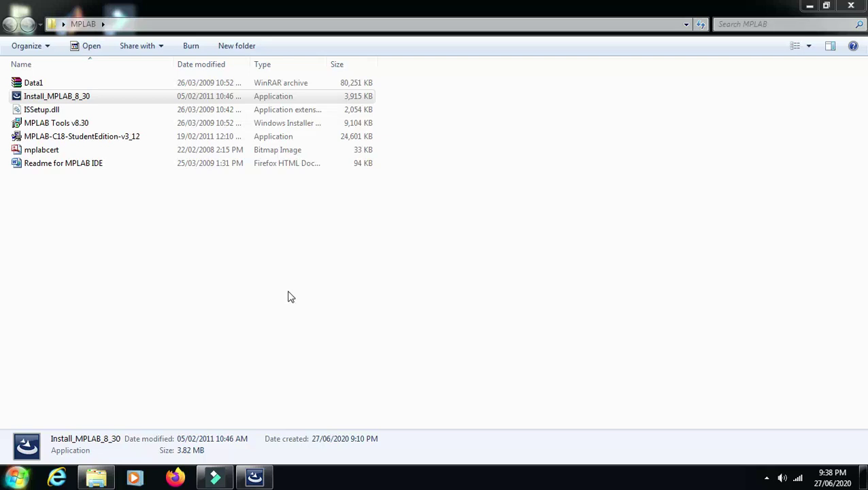
Step: Minimize the MPLAB folder window and wait for the MPLAB Tools installer's welcome page
{"action": "mouse_move", "coordinate": [251, 482]}
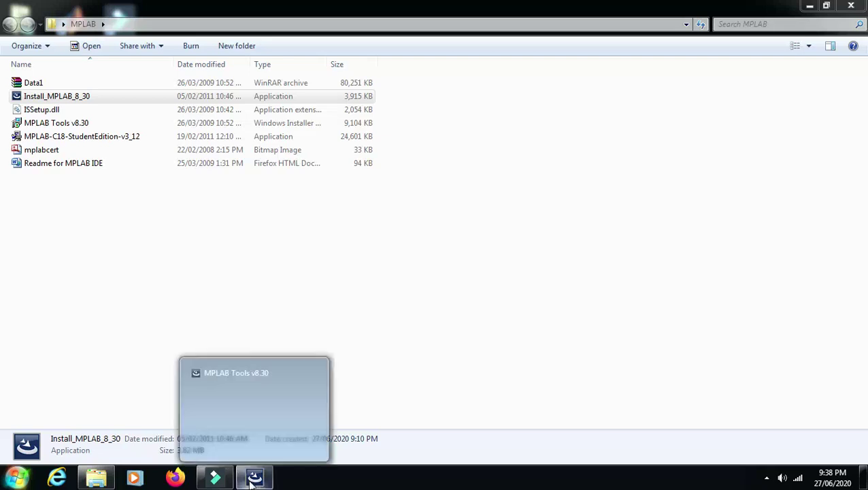
{"action": "left_click", "coordinate": [271, 410]}
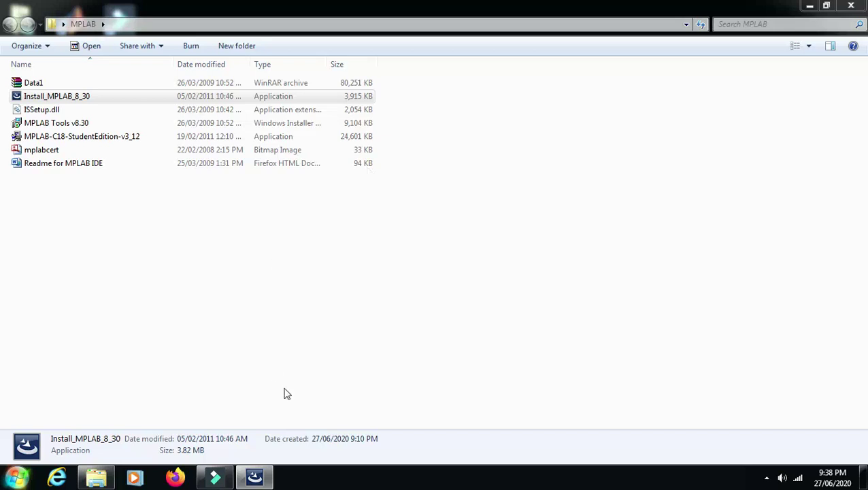
{"action": "left_click", "coordinate": [308, 281]}
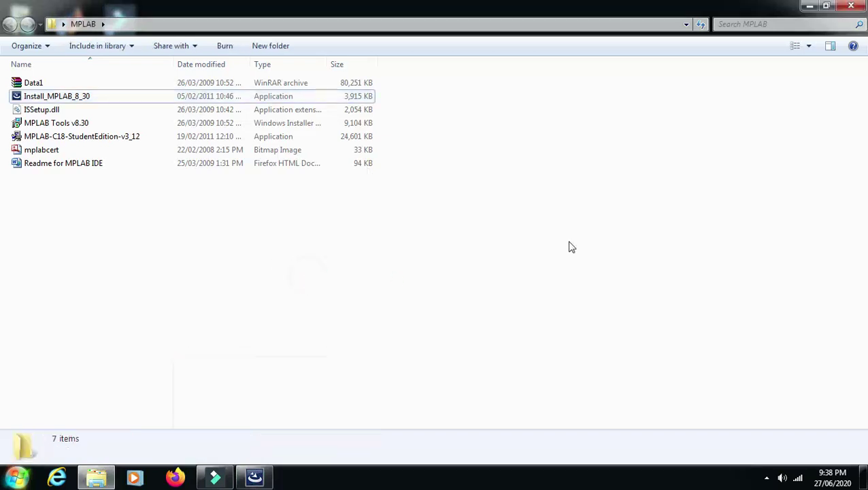
{"action": "left_click", "coordinate": [809, 6]}
{"action": "right_click", "coordinate": [482, 139]}
{"action": "left_click", "coordinate": [513, 204]}
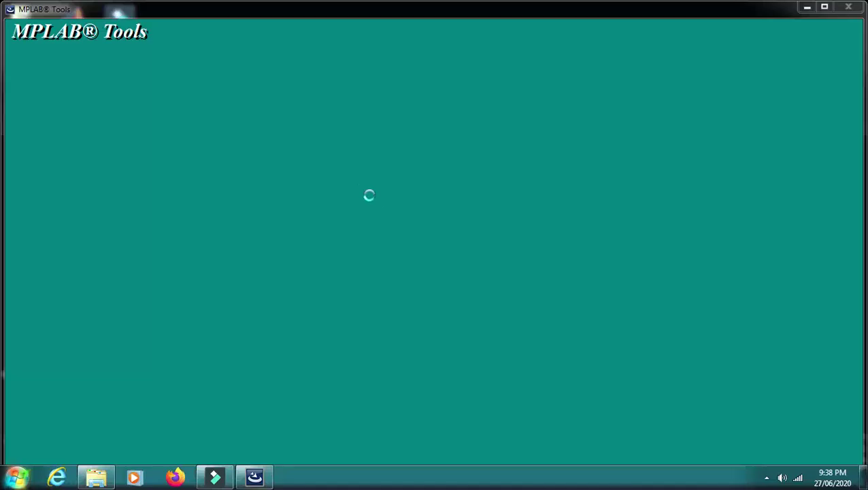
{"action": "right_click", "coordinate": [346, 147]}
{"action": "left_click", "coordinate": [385, 219]}
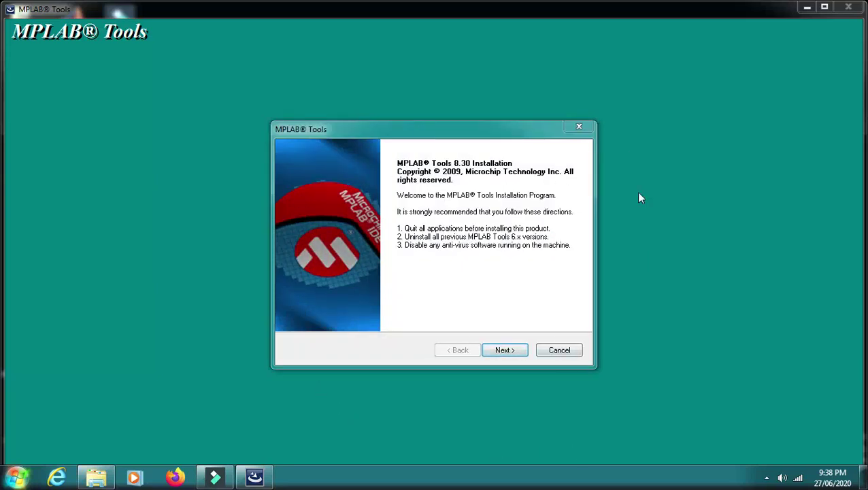
Step: Accept the MPLAB IDE license agreement and choose the Complete setup type
{"action": "left_click", "coordinate": [490, 349]}
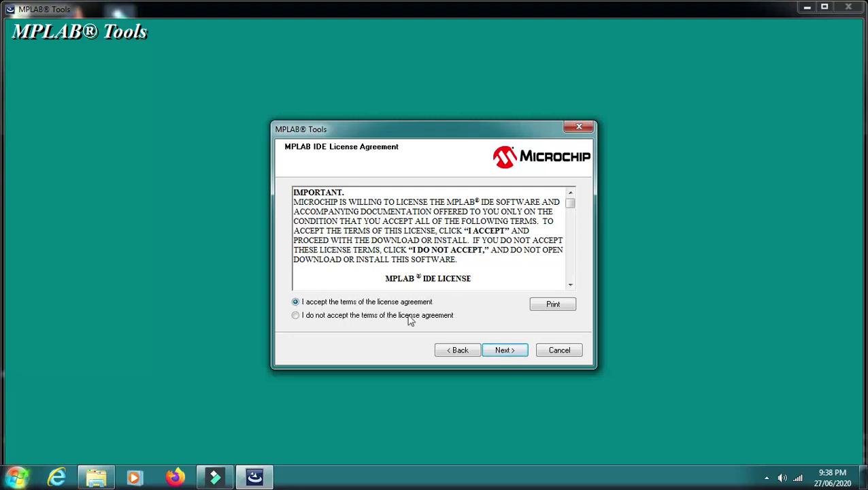
{"action": "left_click", "coordinate": [507, 350]}
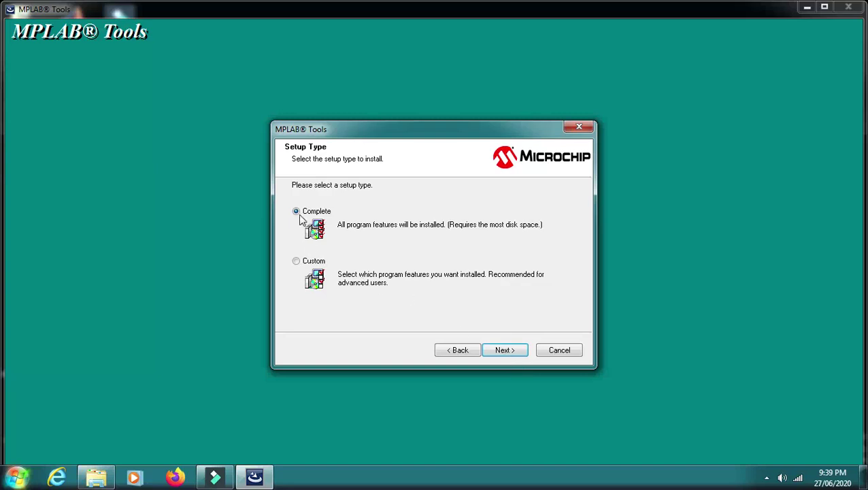
{"action": "left_click", "coordinate": [502, 351]}
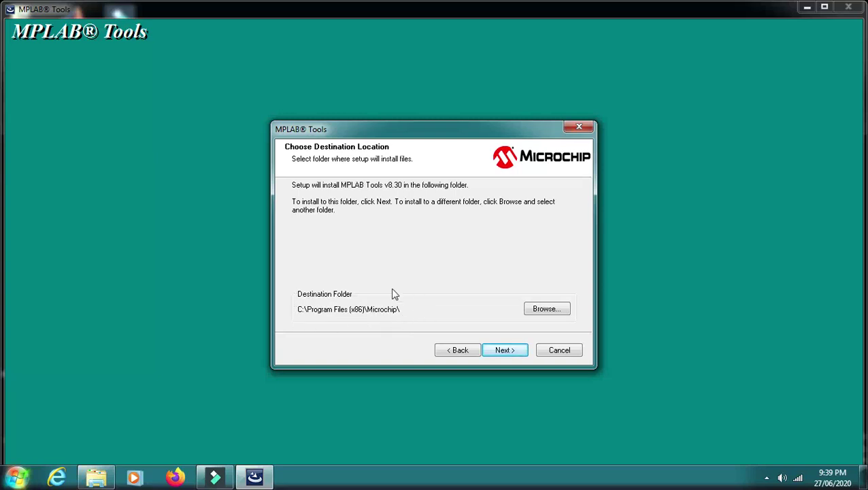
Step: Keep the destination folder C:\Program Files (x86)\Microchip\ and start the installation after accepting the Application Maestro license
{"action": "left_click", "coordinate": [502, 352]}
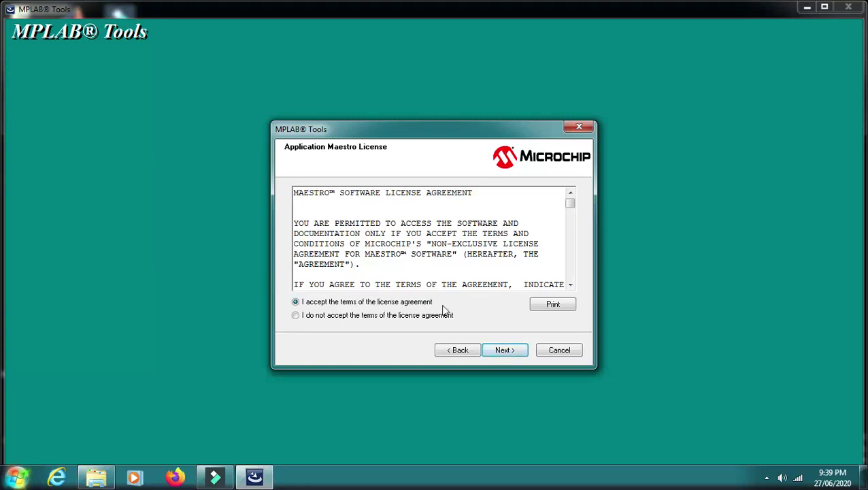
{"action": "left_click", "coordinate": [512, 358]}
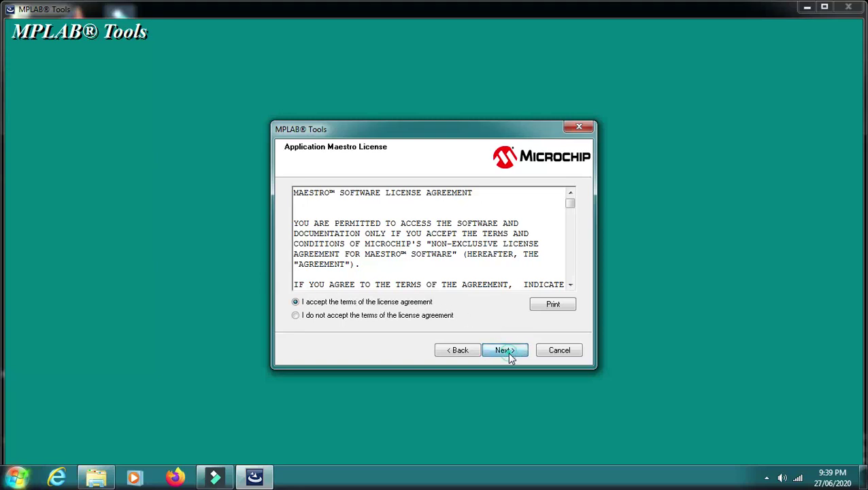
{"action": "left_click", "coordinate": [502, 350]}
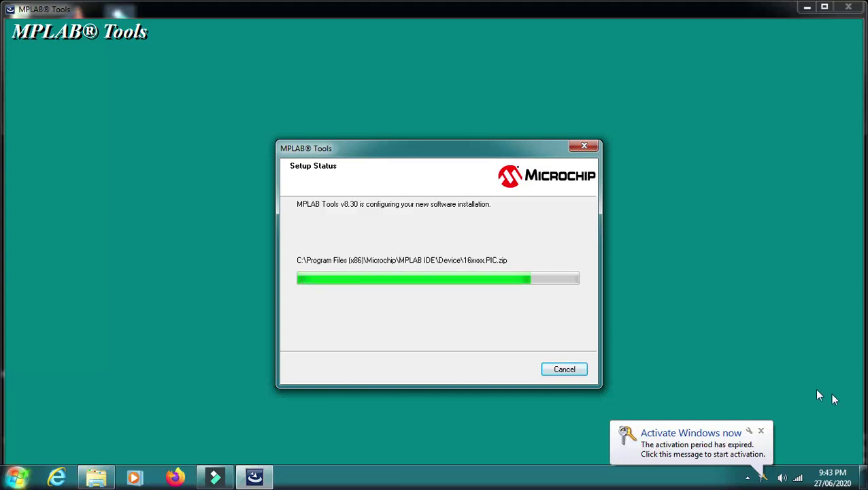
{"action": "left_click", "coordinate": [761, 432]}
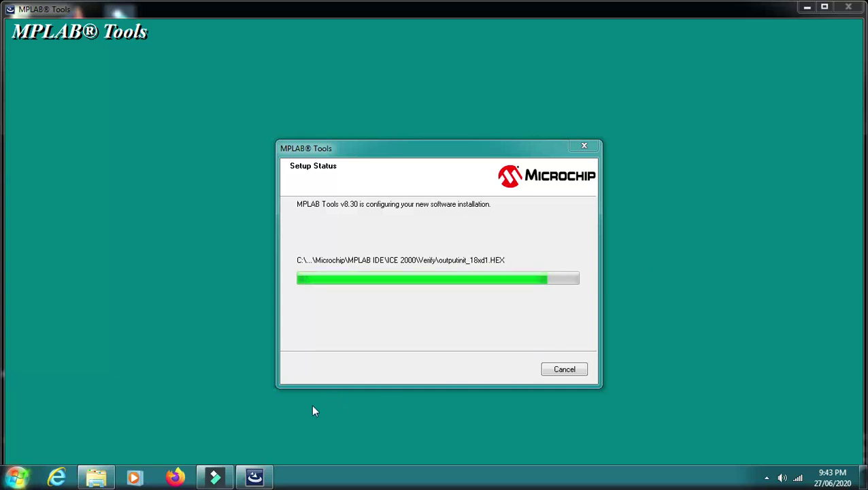
{"action": "left_click", "coordinate": [215, 476]}
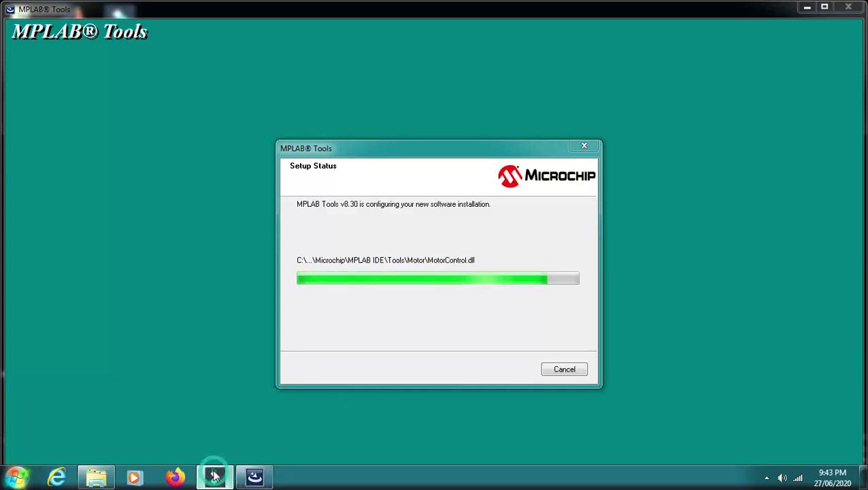
{"action": "left_click", "coordinate": [216, 475]}
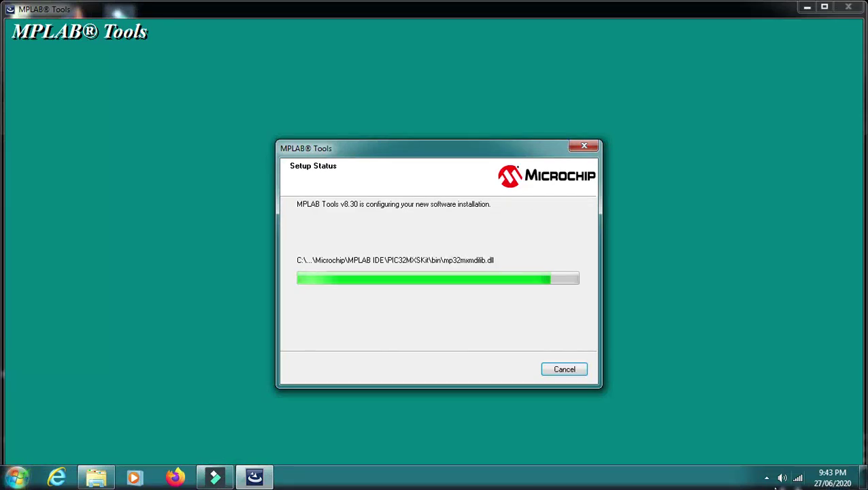
{"action": "left_click", "coordinate": [766, 477]}
{"action": "right_click", "coordinate": [766, 412]}
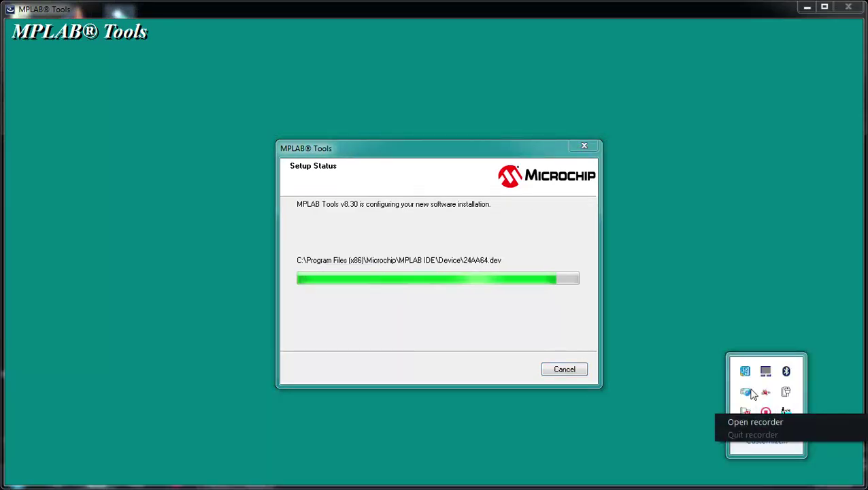
{"action": "left_click", "coordinate": [738, 323]}
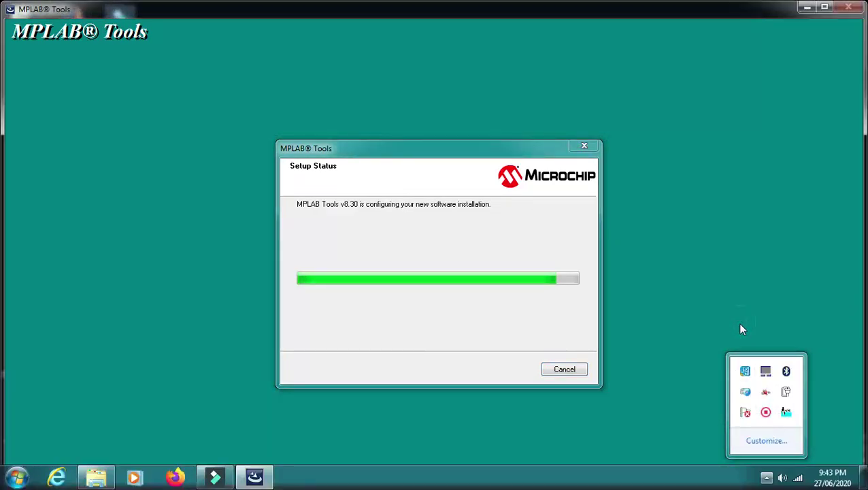
{"action": "left_click", "coordinate": [767, 478]}
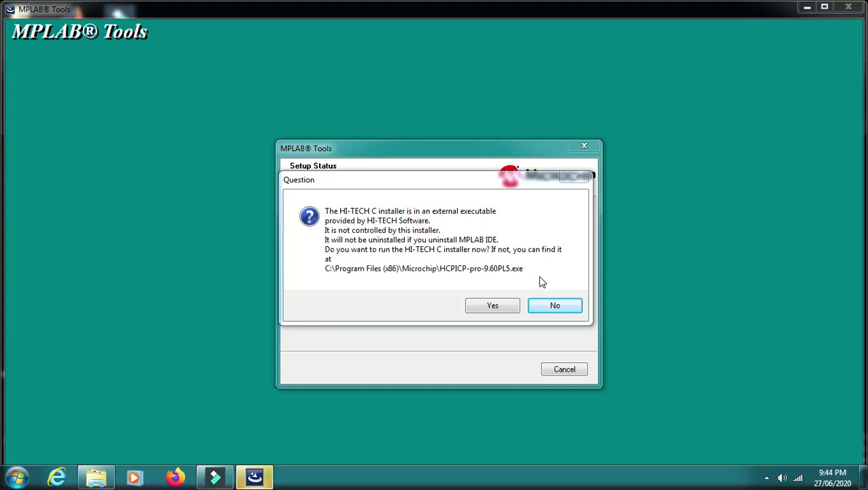
Step: Finish the MPLAB Tools setup without running the HI-TECH C installer, and close the MPLAB IDE Document Select window
{"action": "left_click", "coordinate": [547, 308]}
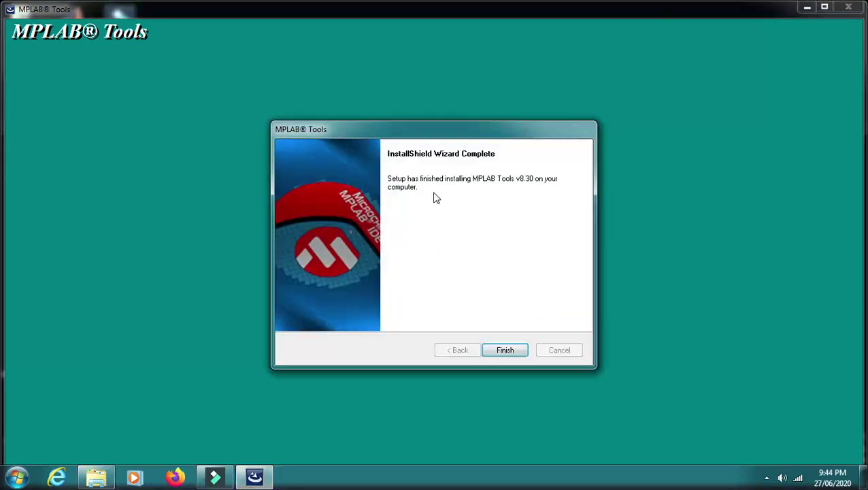
{"action": "left_click", "coordinate": [505, 351]}
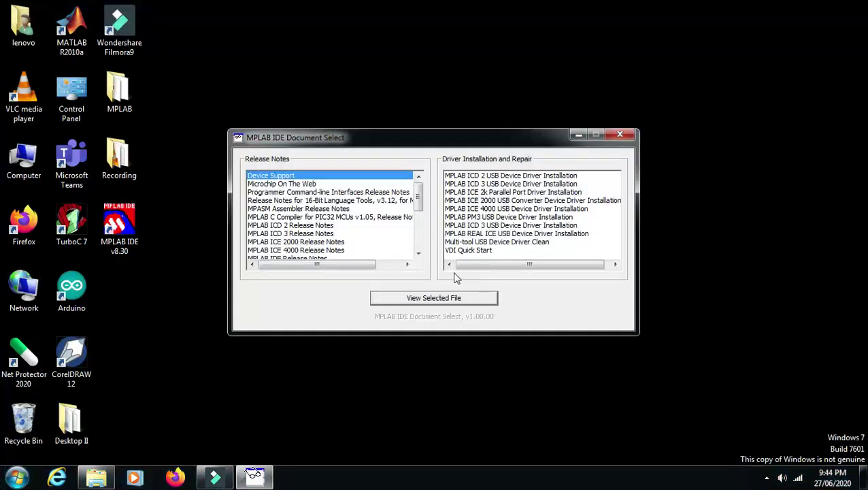
{"action": "left_click_drag", "start_coordinate": [329, 141], "coordinate": [356, 91]}
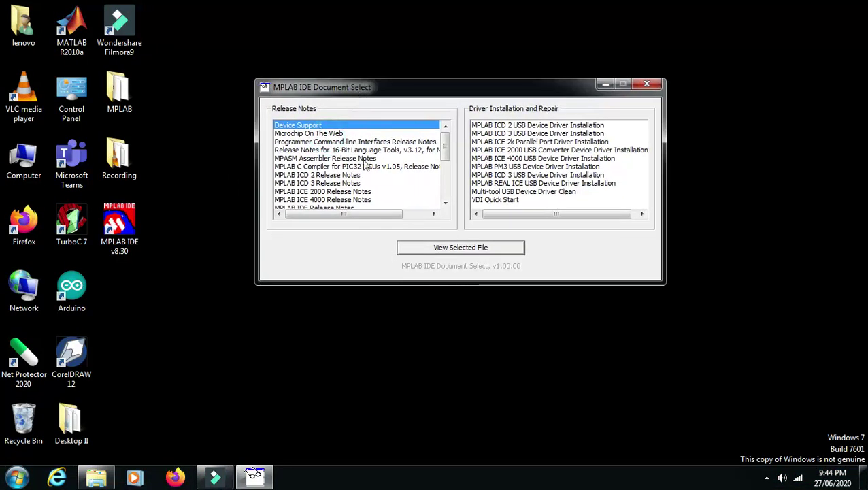
{"action": "left_click", "coordinate": [646, 84]}
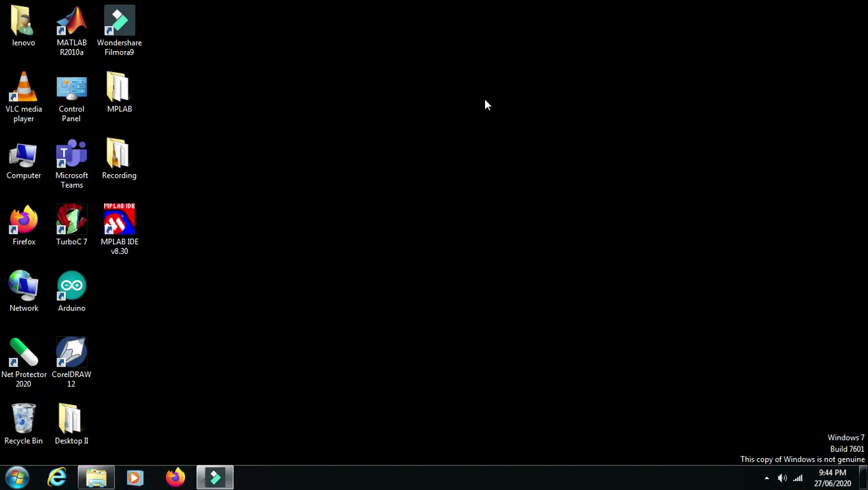
{"action": "right_click", "coordinate": [479, 99]}
{"action": "left_click", "coordinate": [520, 165]}
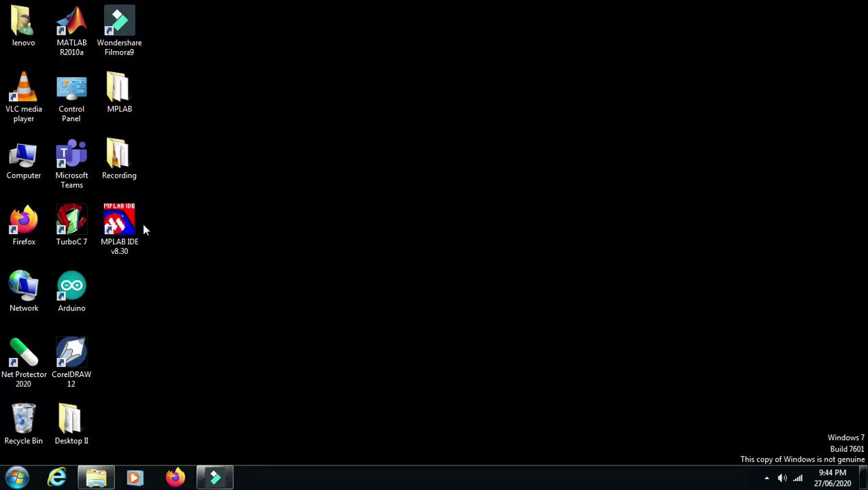
{"action": "right_click", "coordinate": [255, 127]}
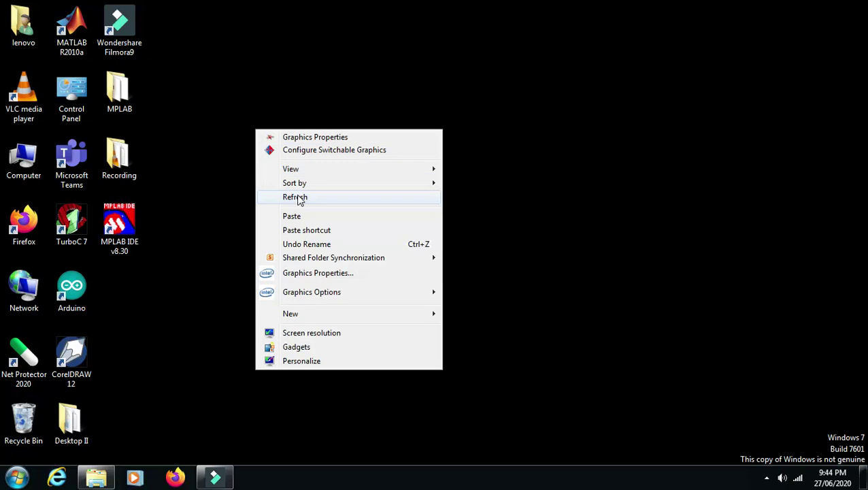
{"action": "left_click", "coordinate": [297, 198]}
{"action": "right_click", "coordinate": [273, 126]}
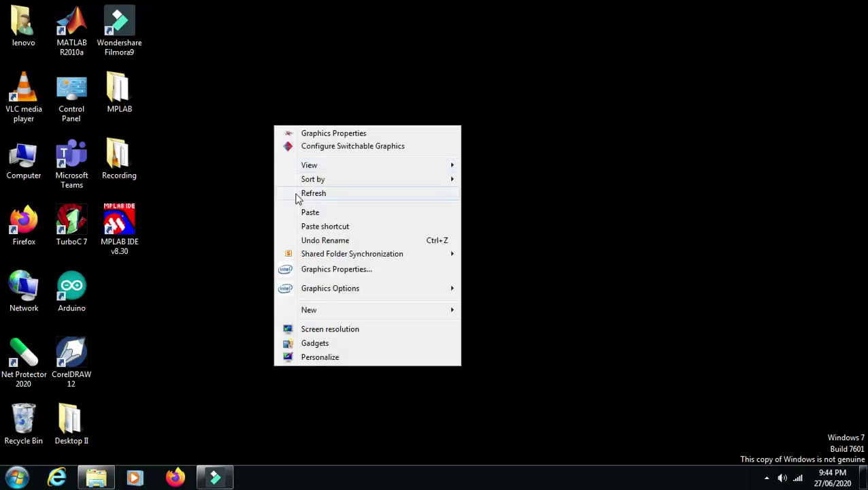
{"action": "left_click", "coordinate": [298, 195]}
Step: Launch the MPLAB-C18-StudentEdition-v3_12 installer from the desktop's MPLAB folder and close the folder window
{"action": "double_click", "coordinate": [119, 90]}
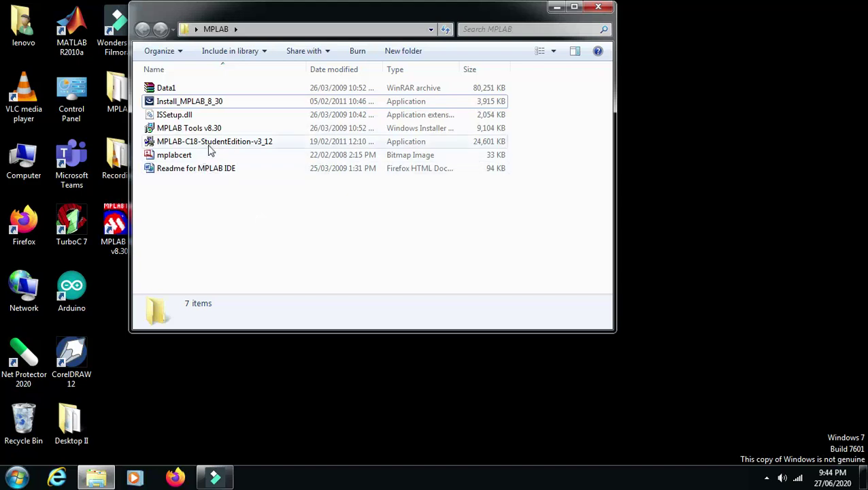
{"action": "left_click", "coordinate": [209, 144]}
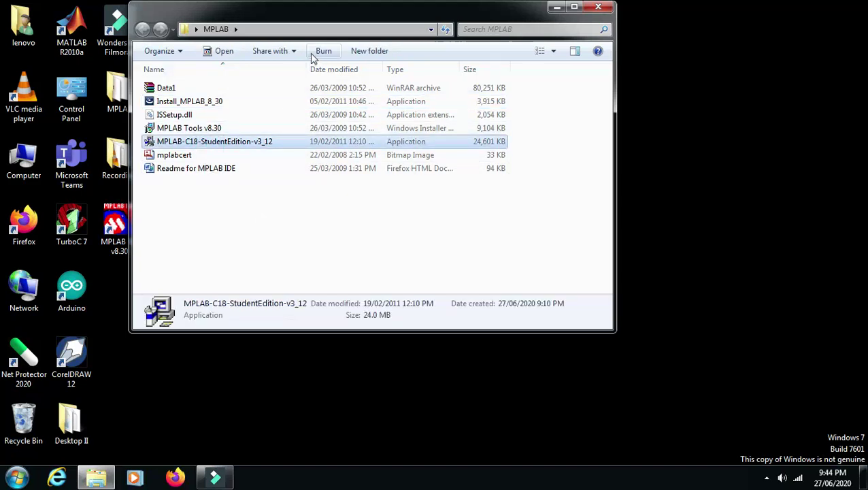
{"action": "left_click_drag", "start_coordinate": [302, 70], "coordinate": [431, 73]}
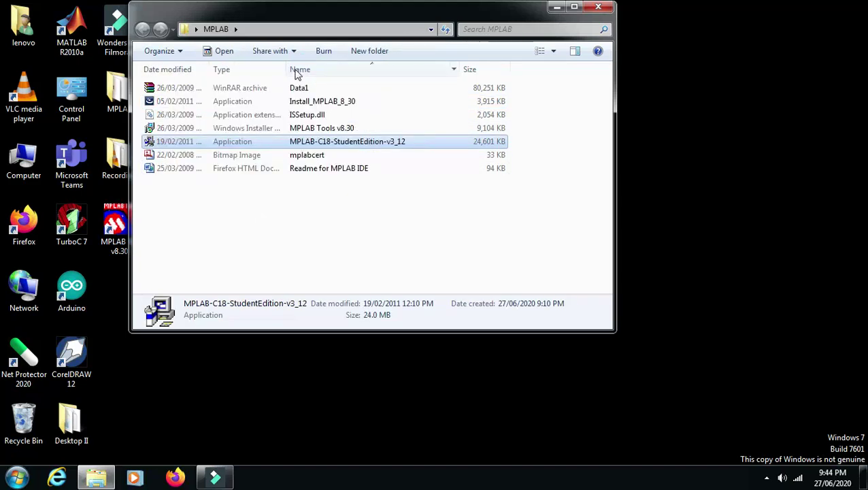
{"action": "left_click", "coordinate": [509, 66]}
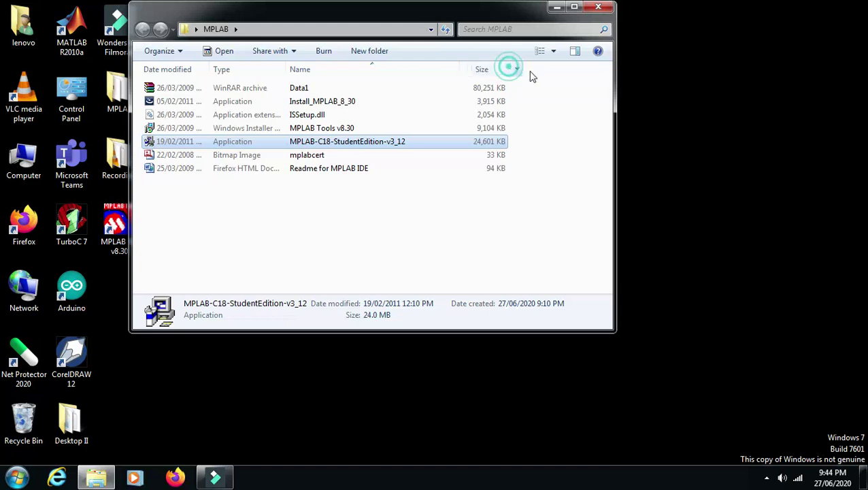
{"action": "double_click", "coordinate": [355, 144]}
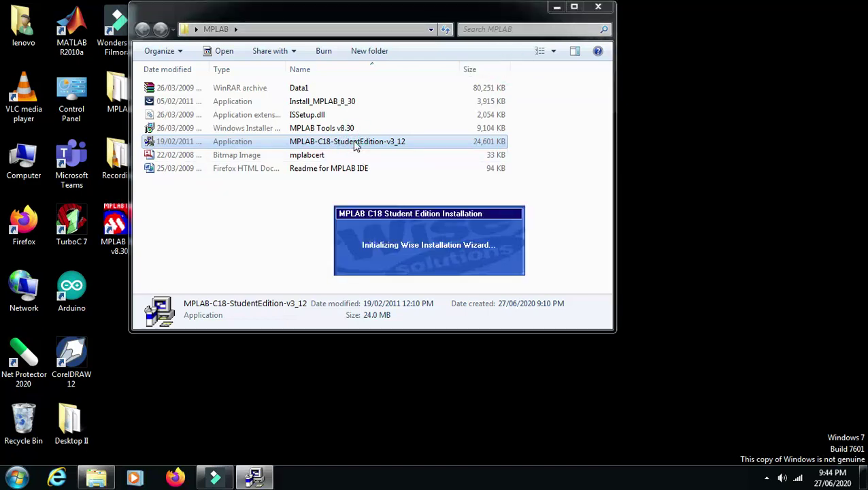
{"action": "left_click", "coordinate": [598, 8]}
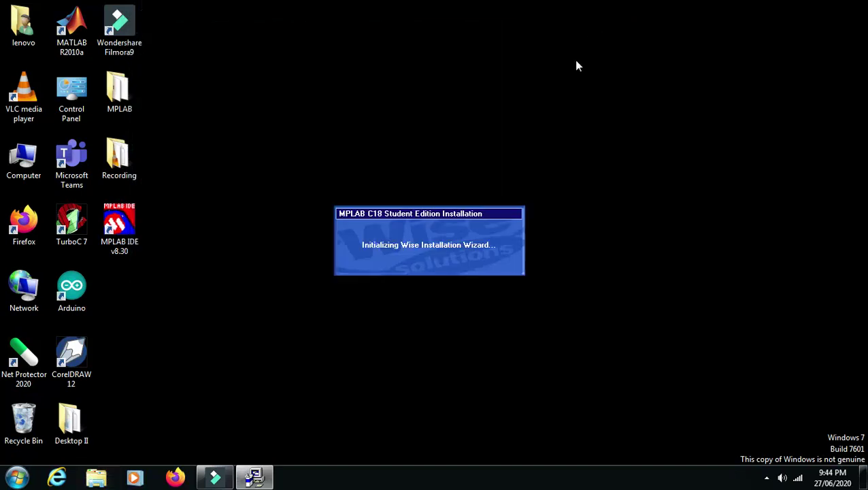
{"action": "right_click", "coordinate": [594, 60]}
{"action": "left_click", "coordinate": [636, 130]}
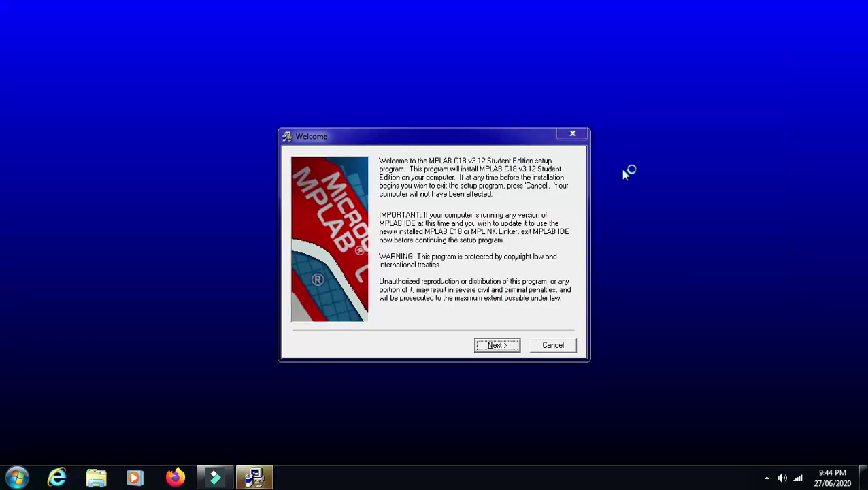
Step: Accept the MPLAB C18 license agreement and keep C:\MCC18 as the installation directory
{"action": "left_click", "coordinate": [495, 342]}
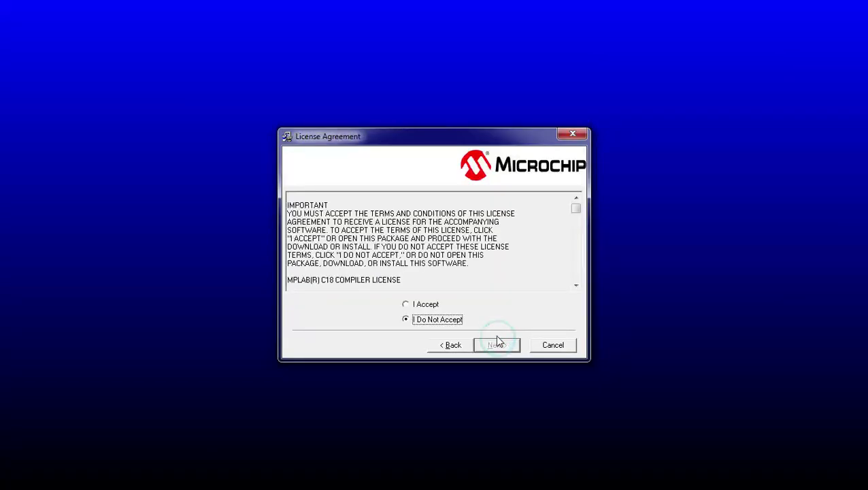
{"action": "left_click", "coordinate": [409, 303]}
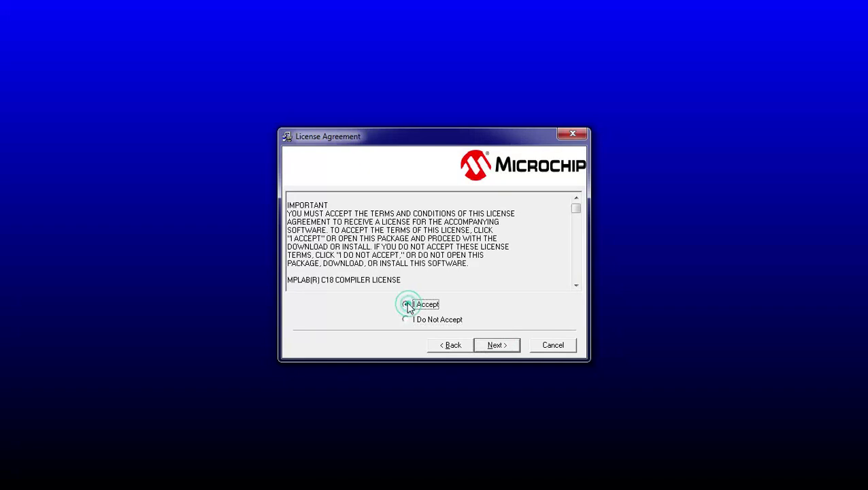
{"action": "left_click", "coordinate": [509, 347]}
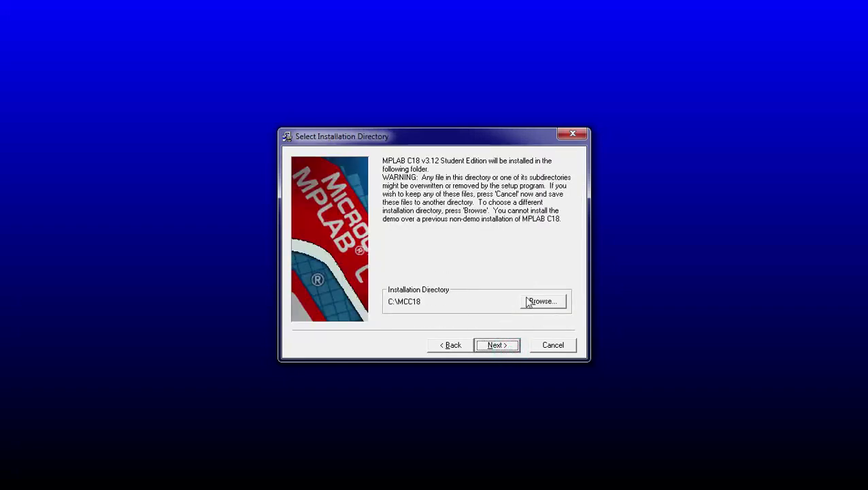
{"action": "left_click", "coordinate": [485, 349]}
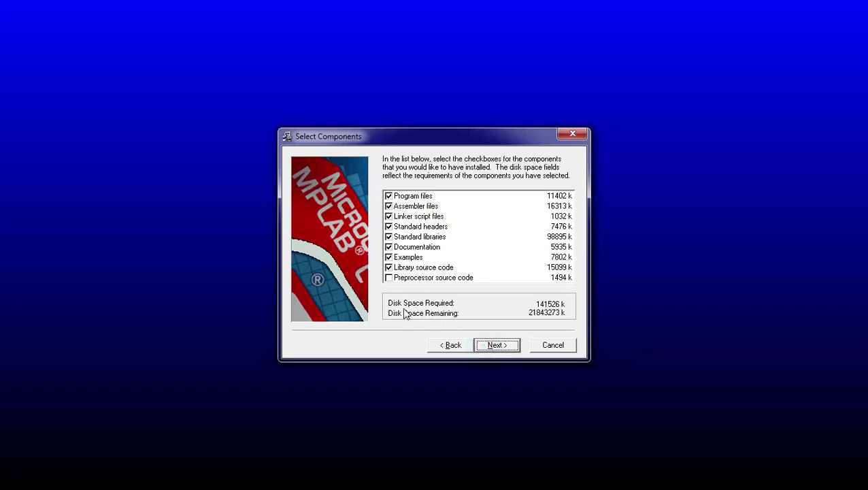
Step: Include the preprocessor source code component and enable all PATH and MCC_INCLUDE environment variable options, including modification for all users
{"action": "left_click", "coordinate": [389, 278]}
{"action": "left_click", "coordinate": [488, 347]}
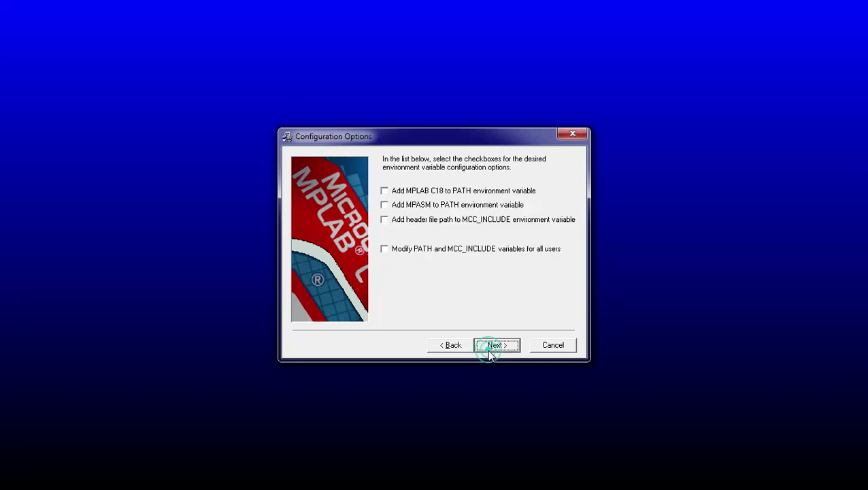
{"action": "left_click", "coordinate": [384, 191]}
{"action": "left_click", "coordinate": [385, 205]}
{"action": "left_click", "coordinate": [385, 220]}
{"action": "left_click", "coordinate": [385, 249]}
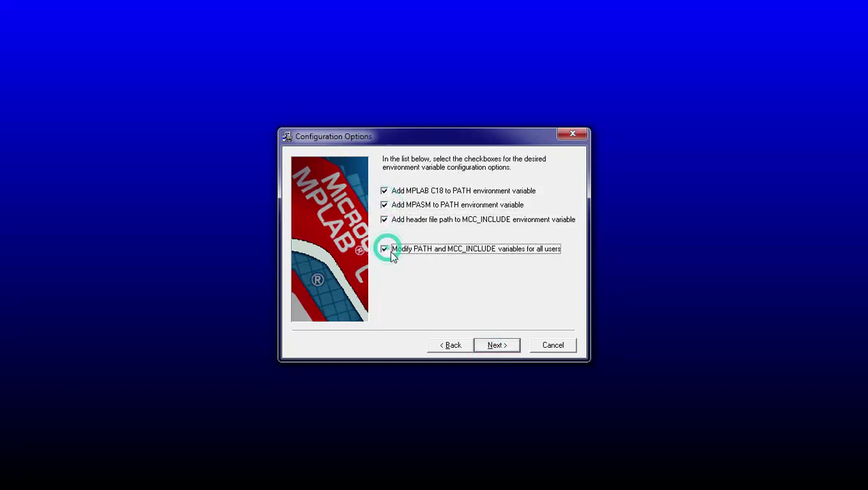
{"action": "left_click", "coordinate": [491, 347]}
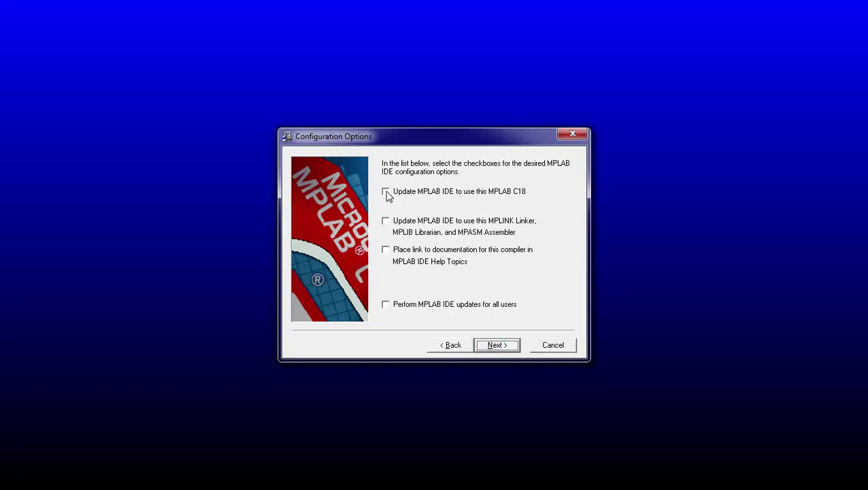
Step: Run the MPLAB C18 v3.12 Student Edition installation and finish setup without opening the MPLAB C18 release notes
{"action": "left_click", "coordinate": [503, 346]}
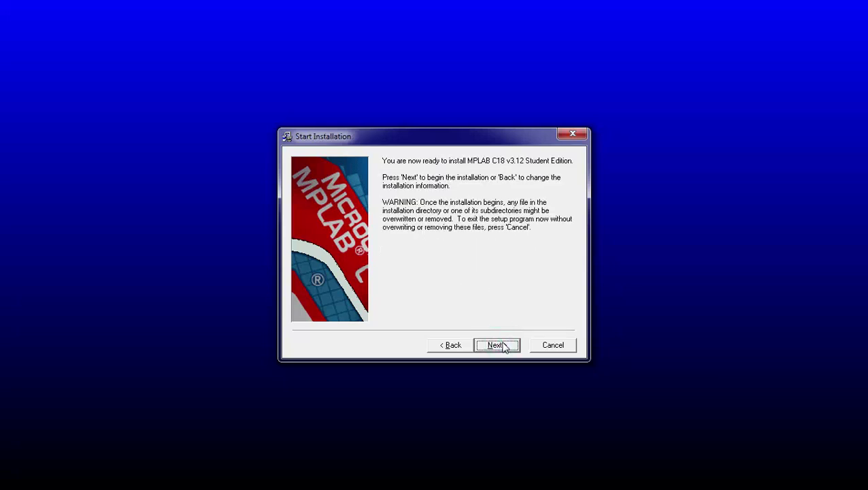
{"action": "left_click", "coordinate": [502, 346]}
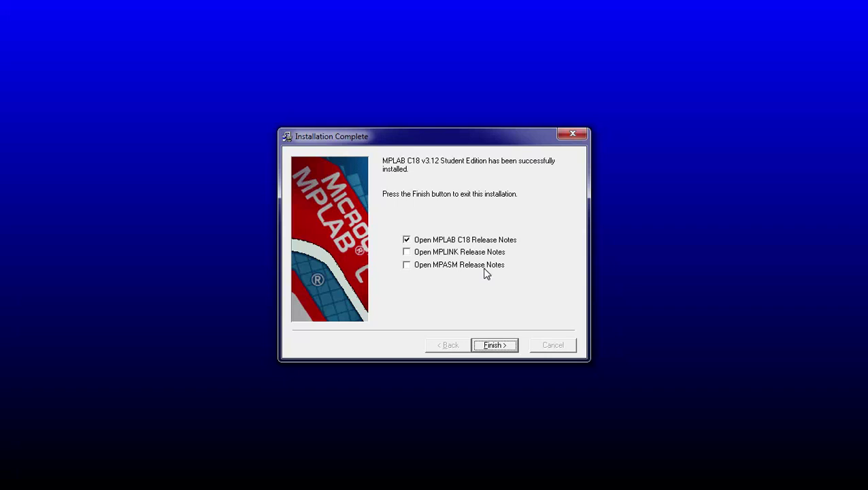
{"action": "left_click", "coordinate": [407, 242]}
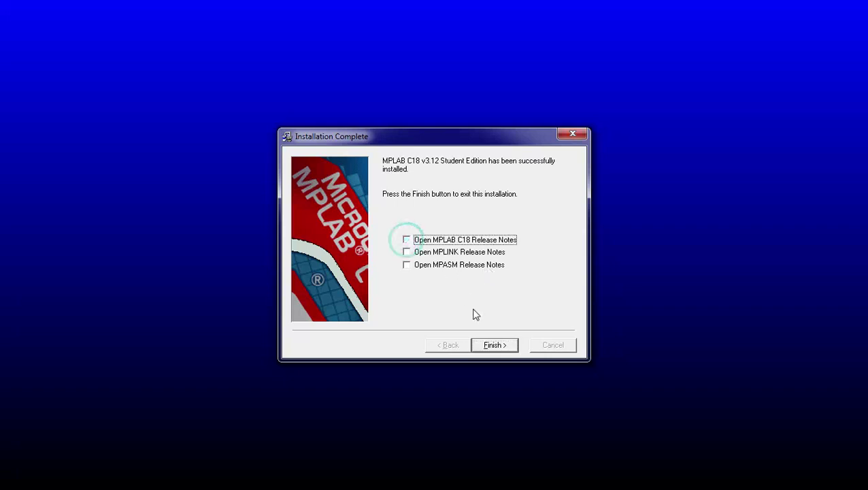
{"action": "left_click", "coordinate": [503, 348]}
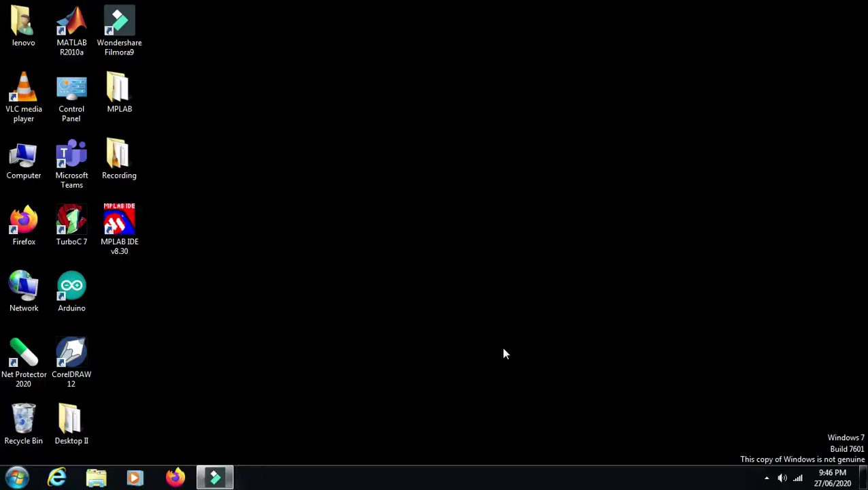
{"action": "right_click", "coordinate": [346, 202]}
{"action": "left_click", "coordinate": [409, 264]}
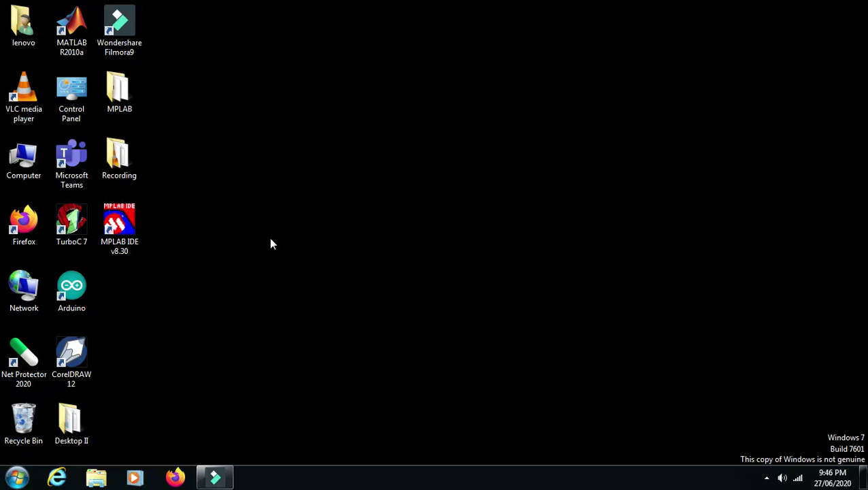
{"action": "right_click", "coordinate": [232, 162]}
{"action": "left_click", "coordinate": [287, 228]}
Step: Launch MPLAB IDE v8.30 from the desktop and close its Output and untitled workspace windows
{"action": "double_click", "coordinate": [120, 235]}
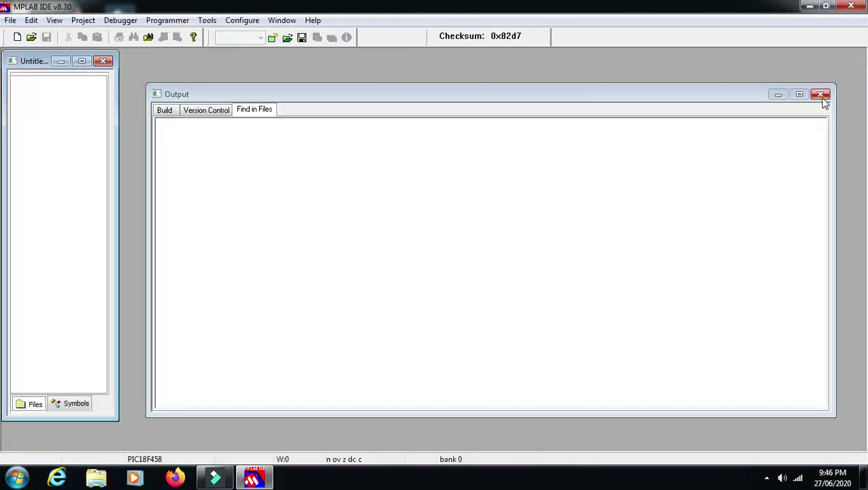
{"action": "left_click", "coordinate": [821, 94]}
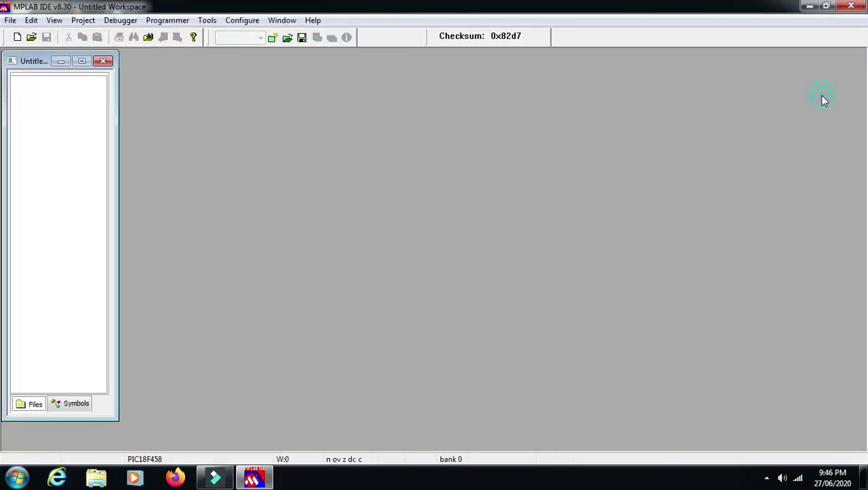
{"action": "left_click", "coordinate": [102, 62]}
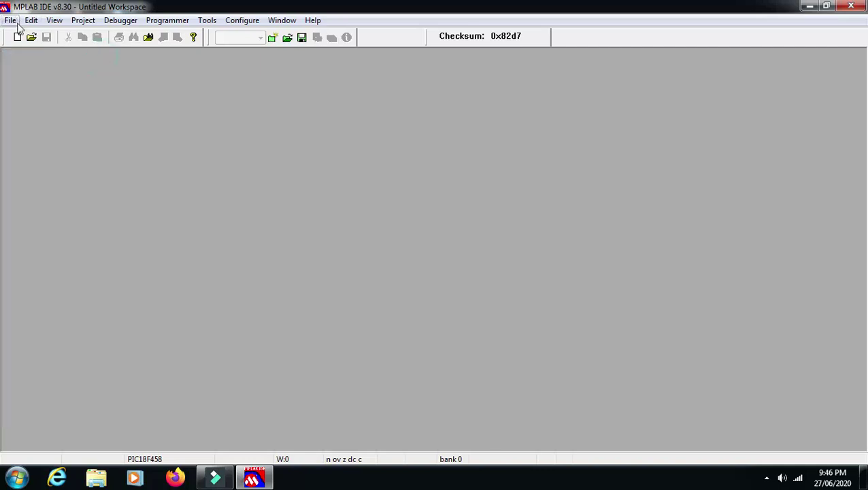
Step: Examine the IDE's project, file and view commands, including a blank new file, and exit MPLAB IDE
{"action": "left_click", "coordinate": [81, 20]}
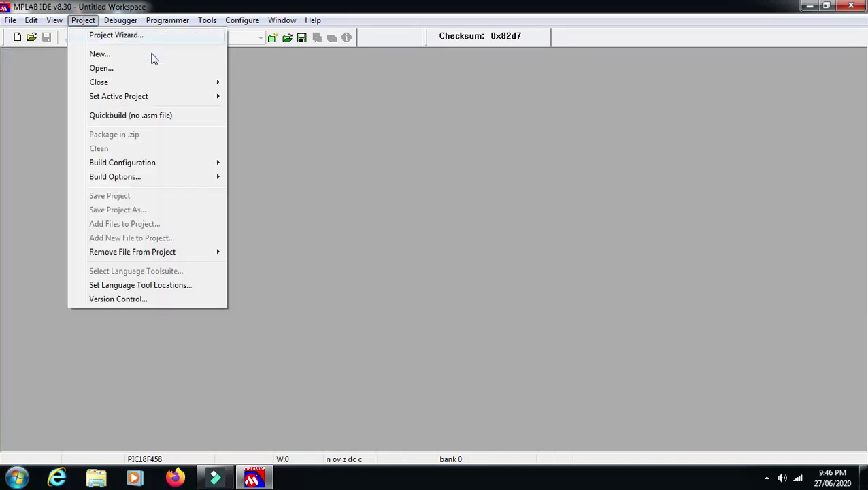
{"action": "left_click", "coordinate": [245, 96]}
{"action": "left_click", "coordinate": [10, 20]}
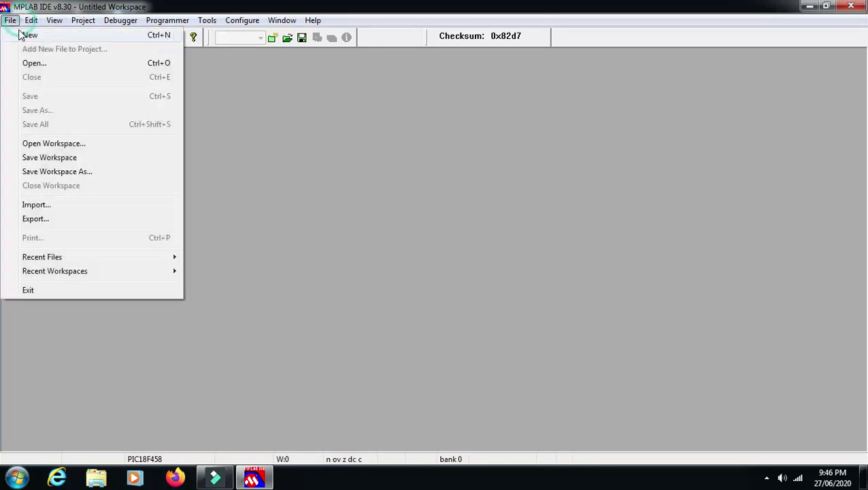
{"action": "left_click", "coordinate": [27, 33]}
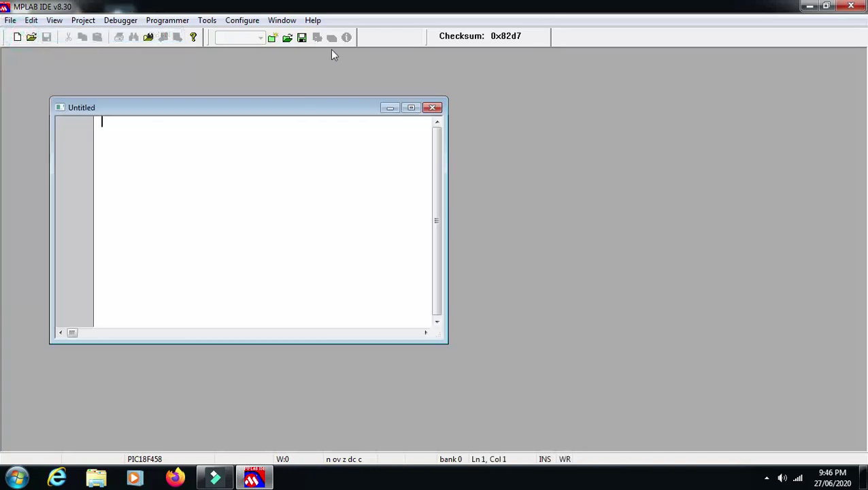
{"action": "left_click", "coordinate": [435, 112]}
{"action": "left_click", "coordinate": [54, 21]}
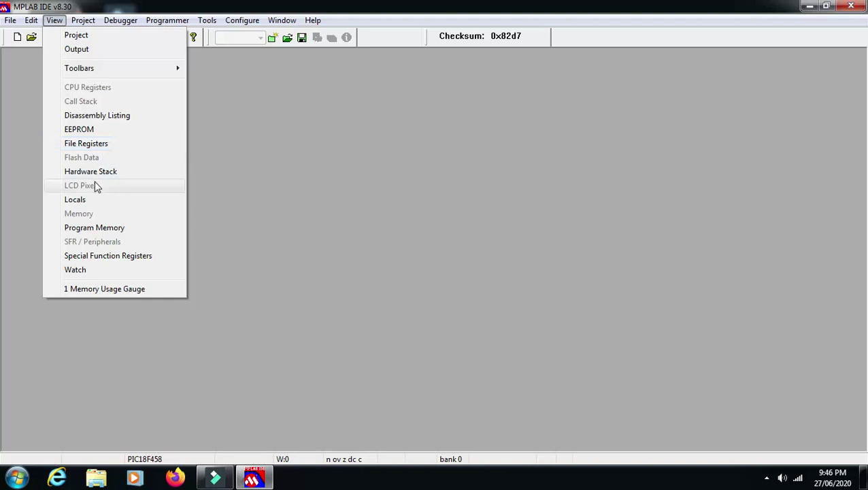
{"action": "left_click", "coordinate": [278, 130]}
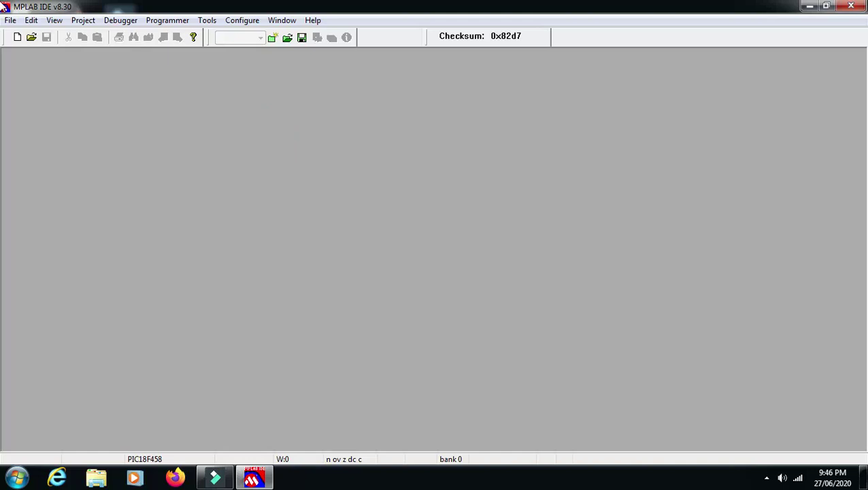
{"action": "left_click", "coordinate": [852, 7]}
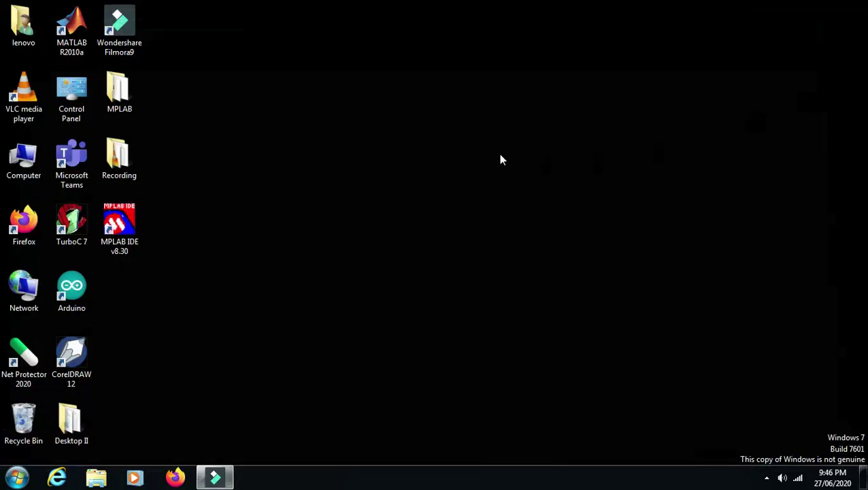
{"action": "right_click", "coordinate": [430, 146]}
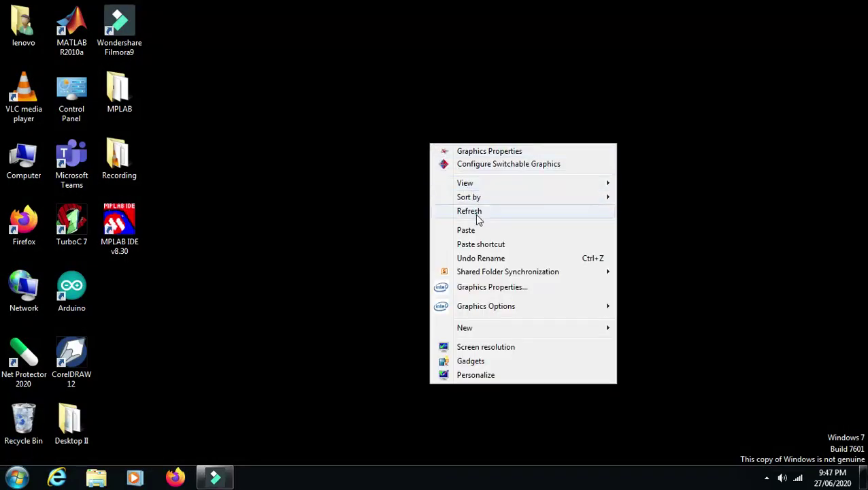
{"action": "left_click", "coordinate": [481, 219]}
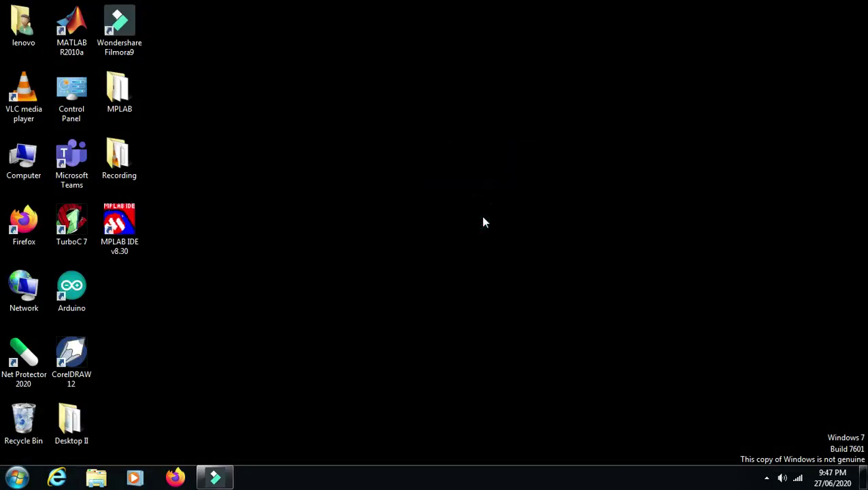
{"action": "right_click", "coordinate": [465, 59]}
{"action": "left_click", "coordinate": [512, 126]}
{"action": "right_click", "coordinate": [363, 175]}
{"action": "left_click", "coordinate": [411, 233]}
{"action": "right_click", "coordinate": [315, 127]}
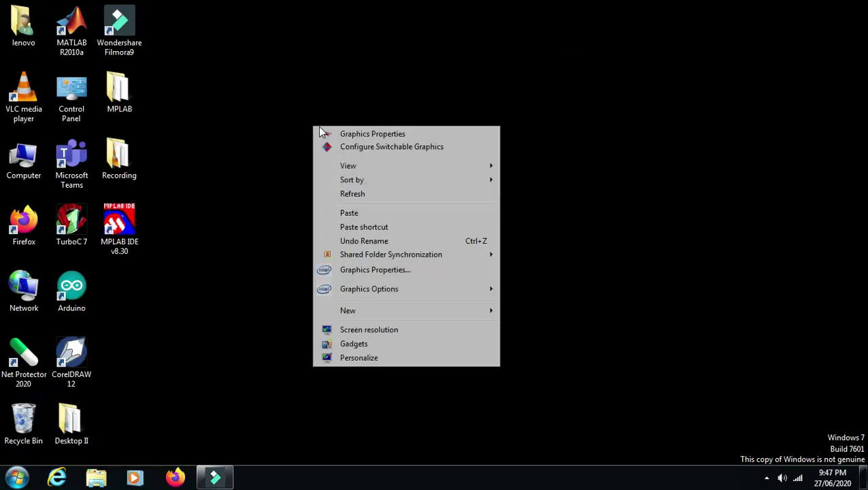
{"action": "left_click", "coordinate": [344, 195]}
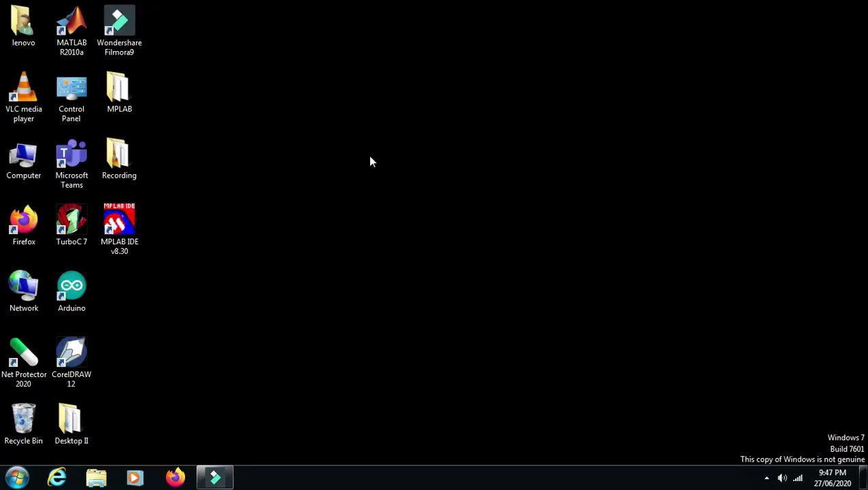
{"action": "right_click", "coordinate": [333, 132]}
{"action": "left_click", "coordinate": [390, 199]}
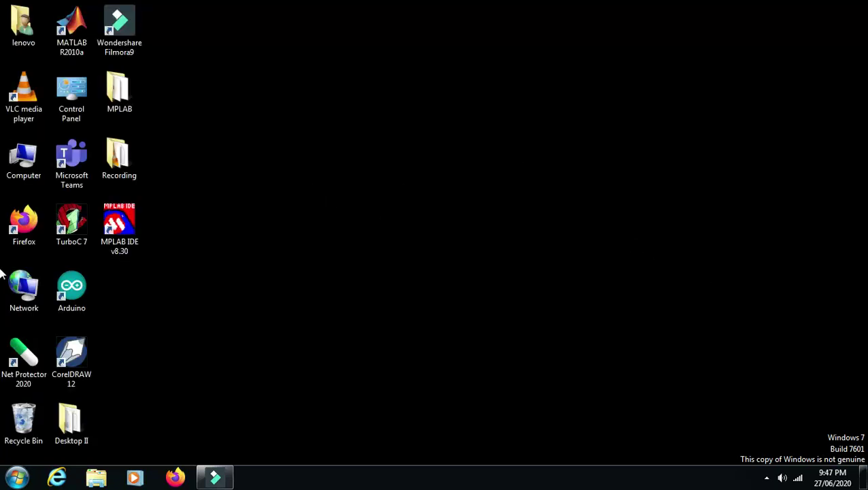